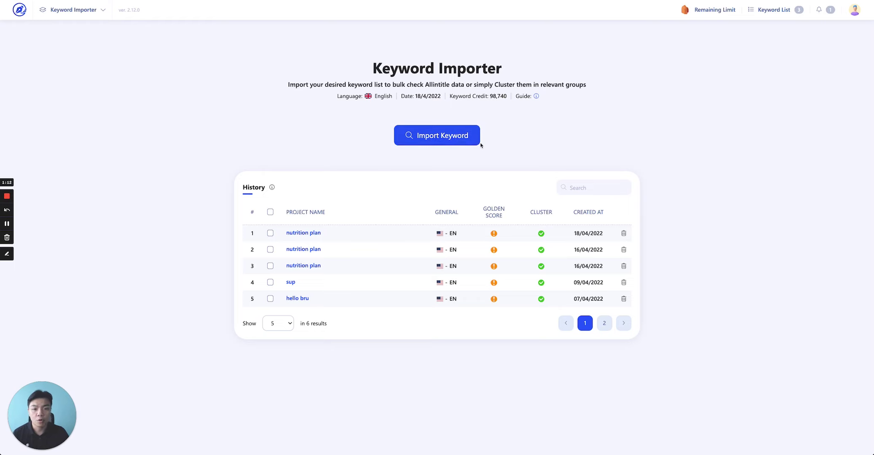
Step: Start a new project and open Import from File, cancelling the file picker with no file chosen
{"action": "left_click", "coordinate": [466, 139]}
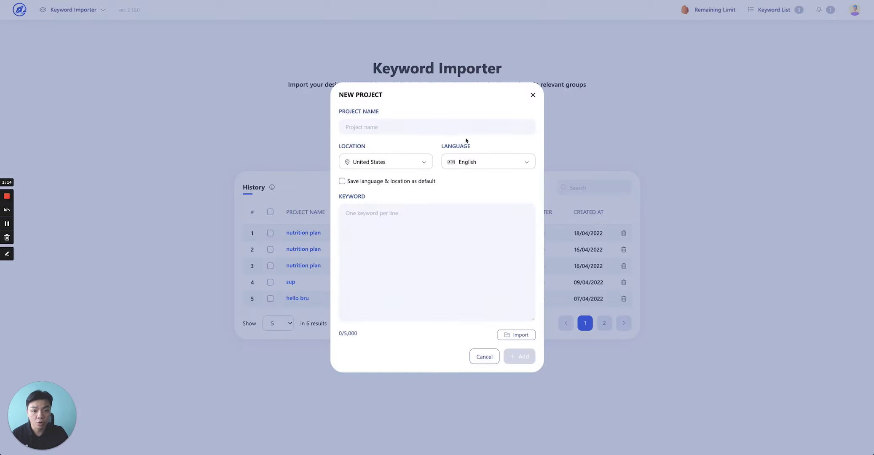
{"action": "left_click", "coordinate": [517, 335]}
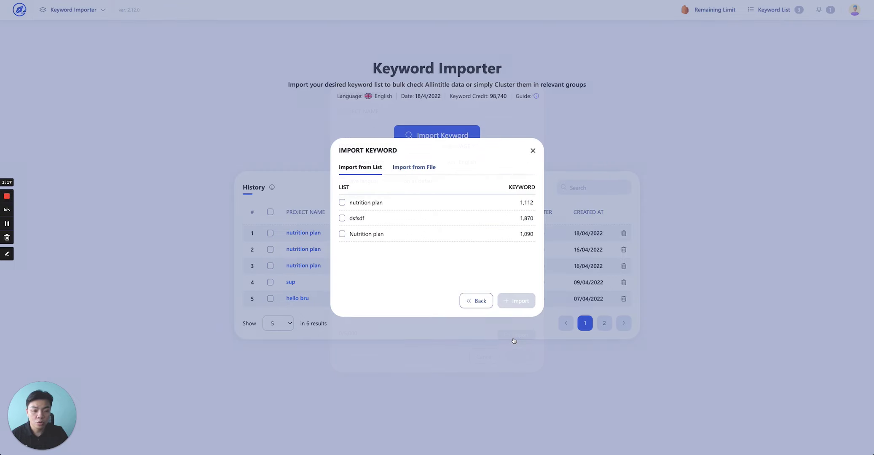
{"action": "left_click", "coordinate": [398, 170]}
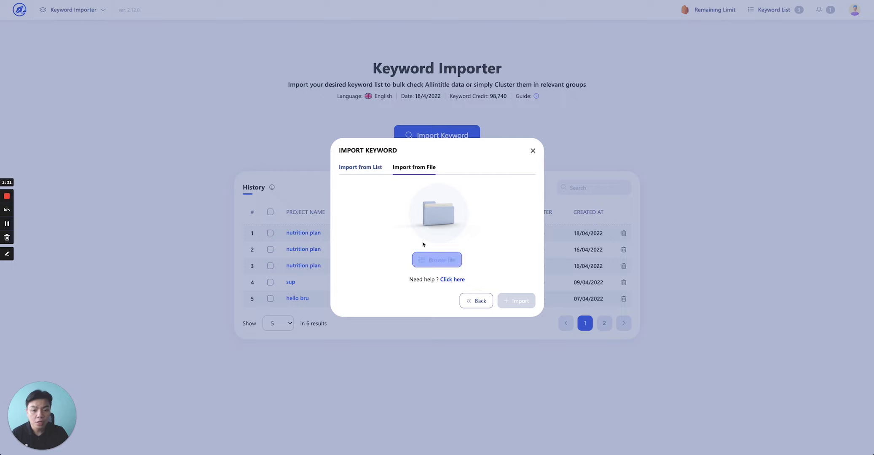
{"action": "left_click", "coordinate": [438, 260]}
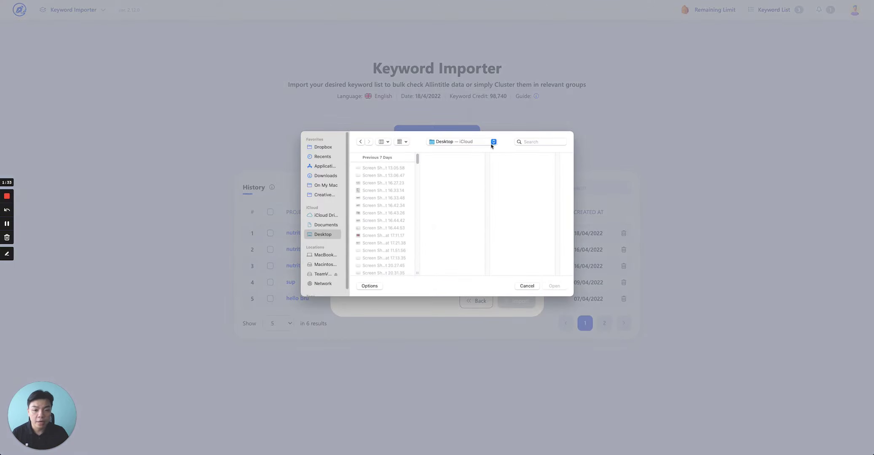
{"action": "left_click", "coordinate": [527, 286]}
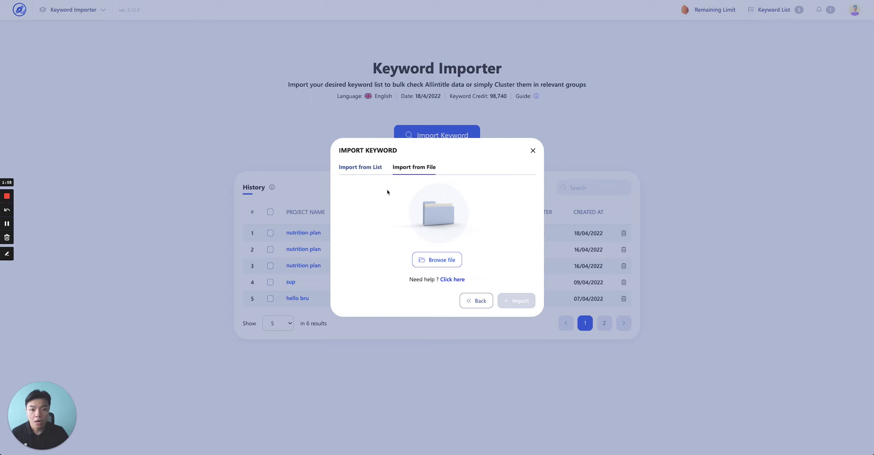
Step: Import the 1,112 keywords from the saved 'nutrition plan' list
{"action": "left_click", "coordinate": [365, 169]}
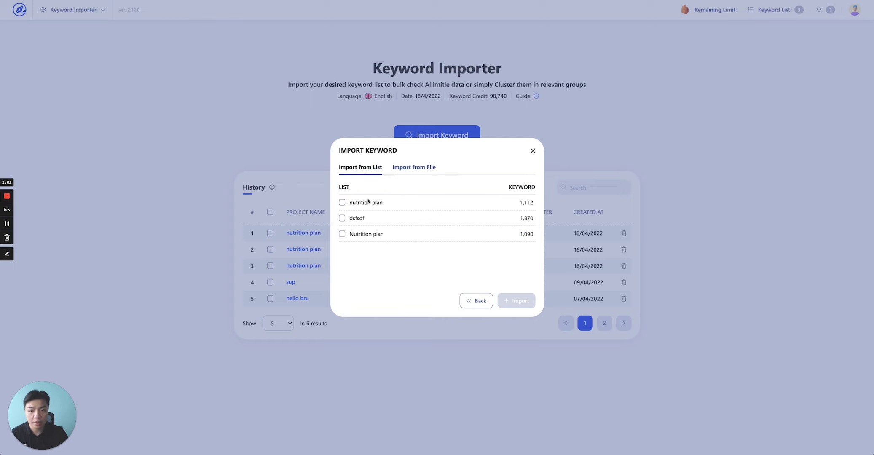
{"action": "left_click", "coordinate": [342, 203]}
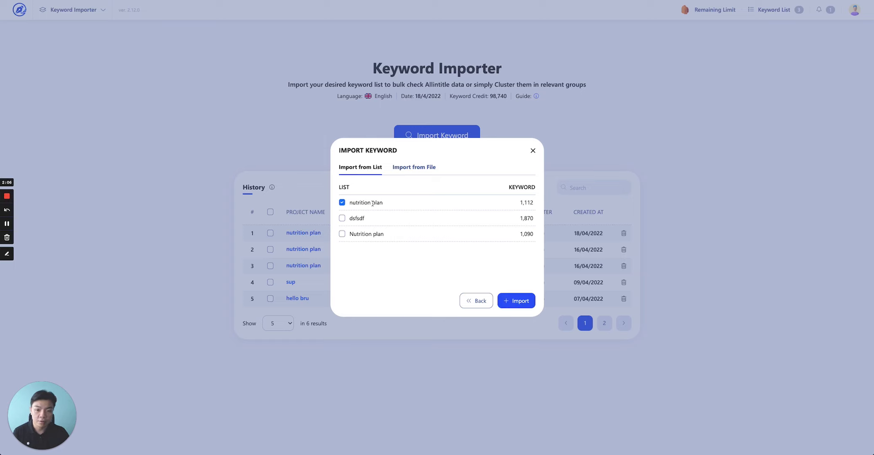
{"action": "left_click", "coordinate": [532, 298]}
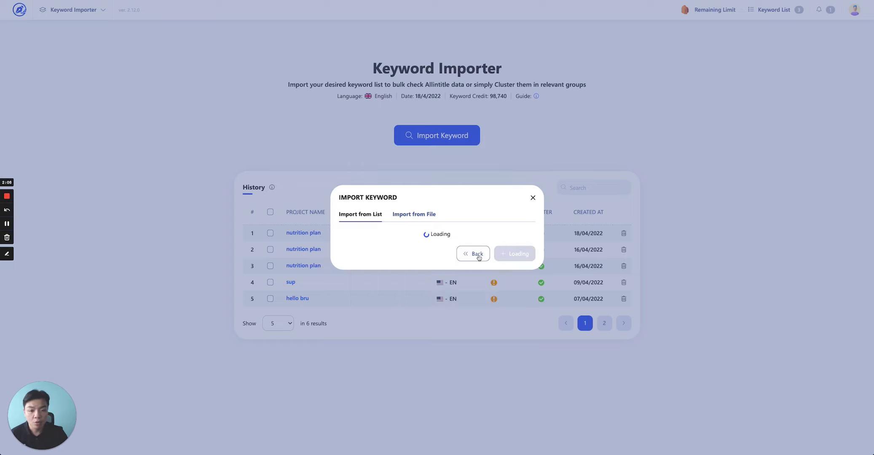
{"action": "scroll", "coordinate": [409, 258], "scroll_direction": "down", "scroll_amount": 15}
{"action": "scroll", "coordinate": [408, 284], "scroll_direction": "up", "scroll_amount": 2}
{"action": "scroll", "coordinate": [404, 261], "scroll_direction": "up", "scroll_amount": 5}
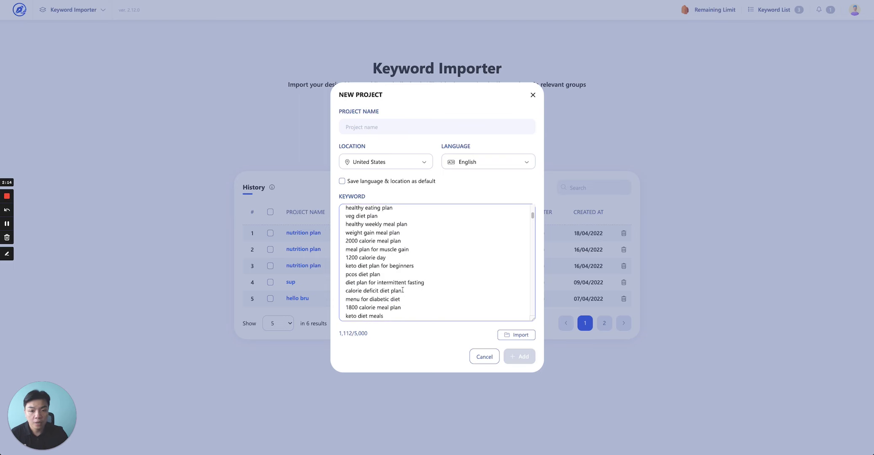
Step: Name the project 'Nutrition plan 1', keep United States/English, and create it
{"action": "left_click", "coordinate": [387, 127]}
{"action": "type", "text": "Nutrition plan"}
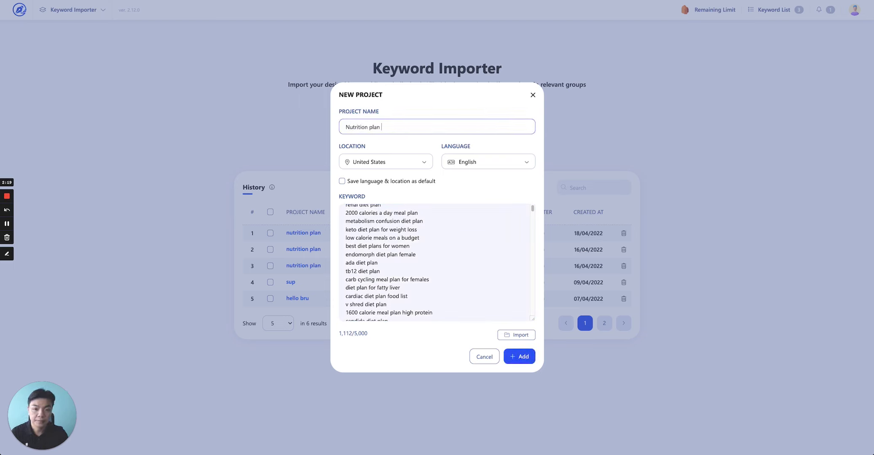
{"action": "type", "text": " 1"}
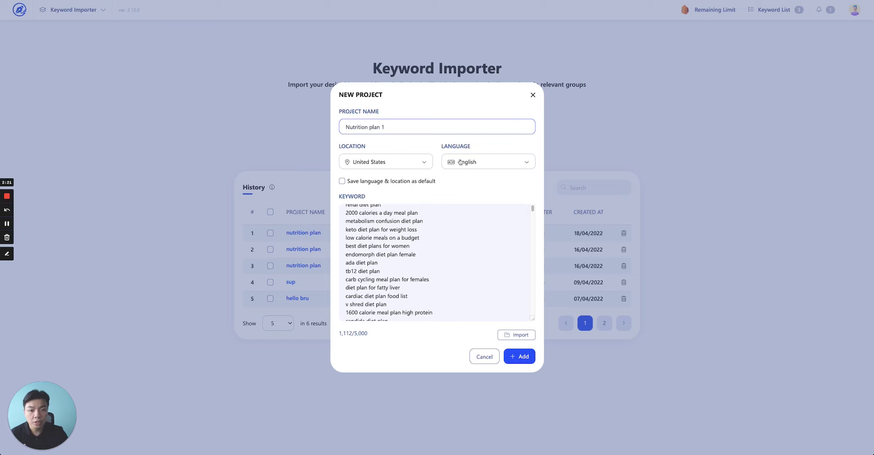
{"action": "left_click", "coordinate": [406, 162]}
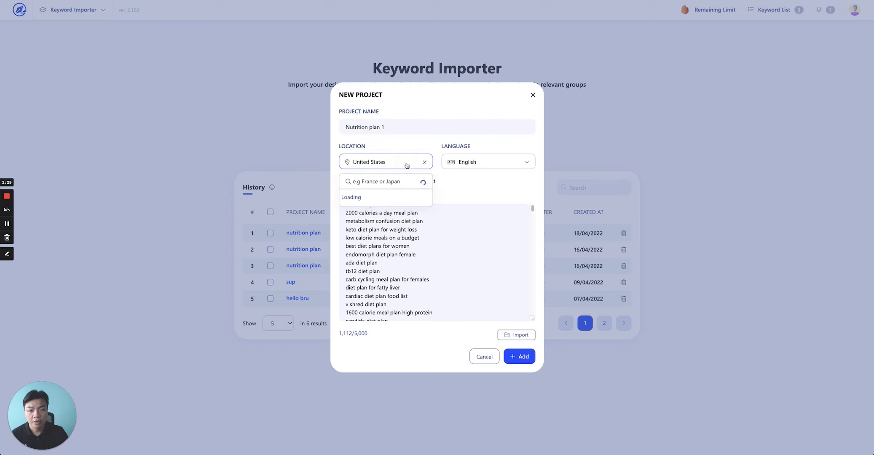
{"action": "left_click", "coordinate": [404, 173]}
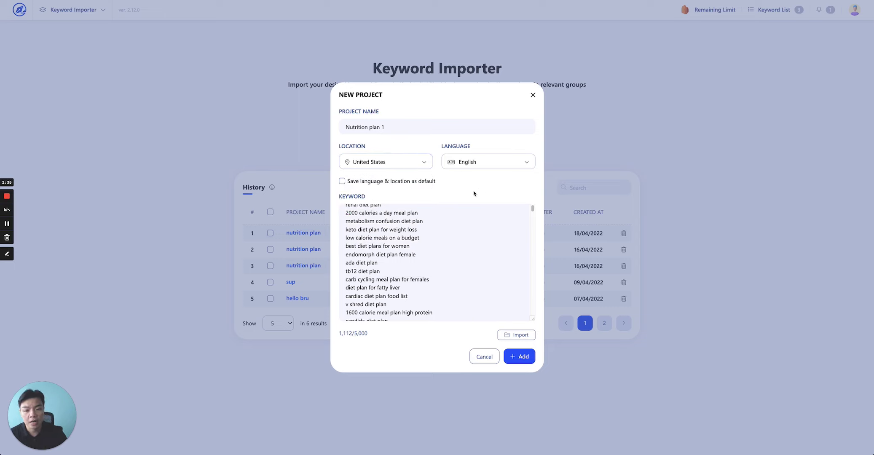
{"action": "left_click", "coordinate": [427, 242]}
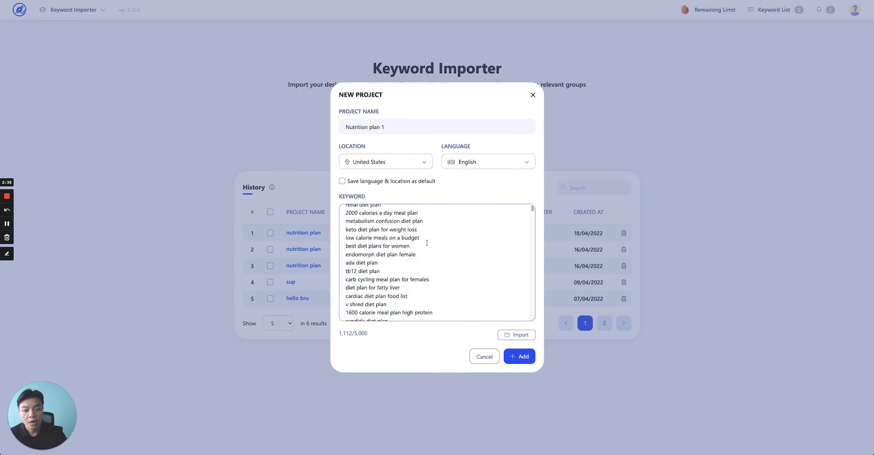
{"action": "left_click", "coordinate": [520, 358]}
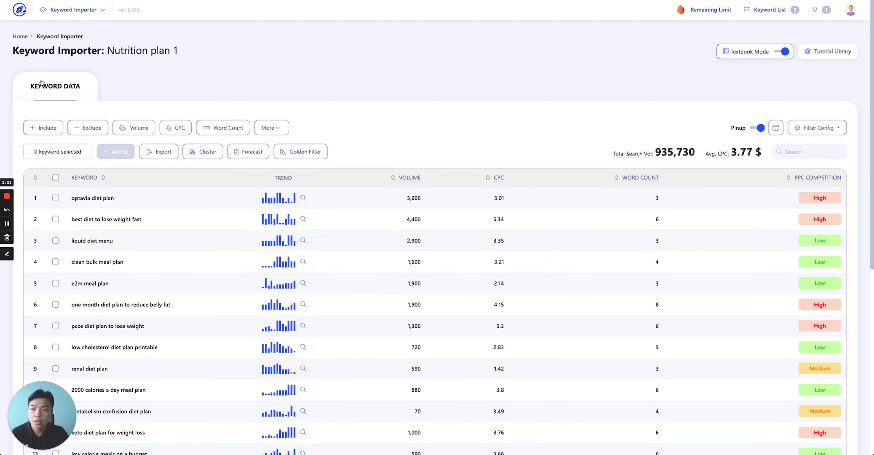
Step: Scroll through the Nutrition plan 1 keyword table to review volume, CPC and competition
{"action": "scroll", "coordinate": [390, 162], "scroll_direction": "down", "scroll_amount": 3}
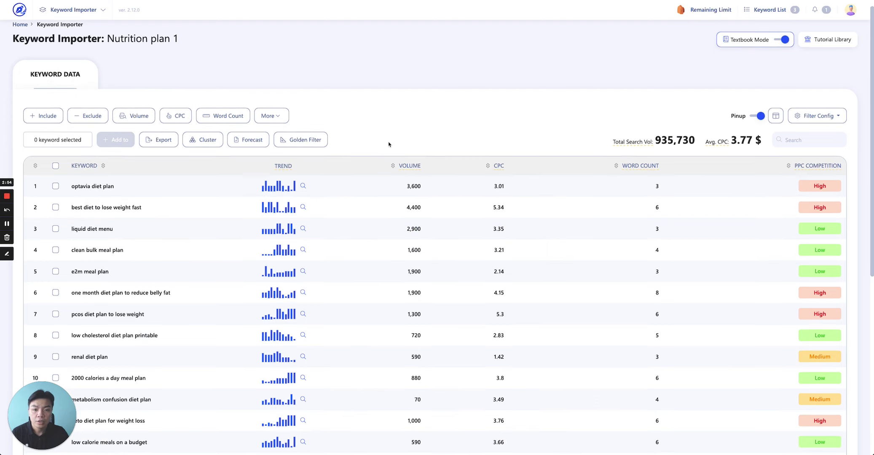
{"action": "scroll", "coordinate": [228, 219], "scroll_direction": "up", "scroll_amount": 2}
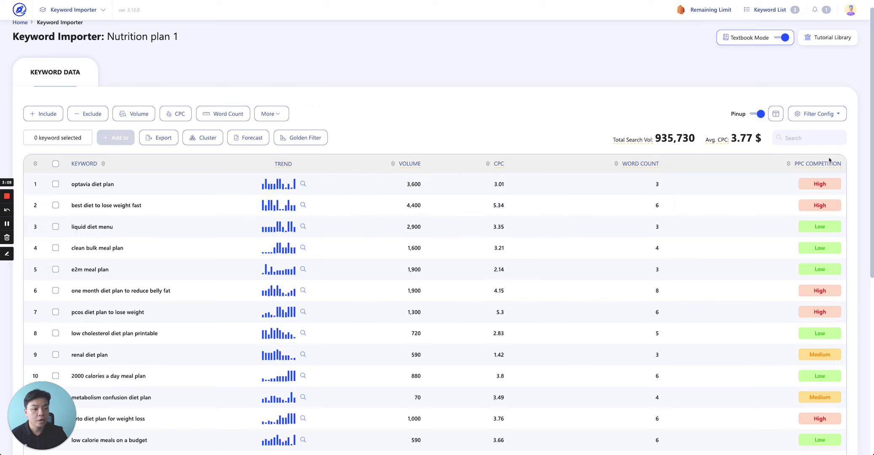
Step: Check the table's column visibility list, then close it
{"action": "mouse_move", "coordinate": [826, 167]}
{"action": "left_click", "coordinate": [776, 113]}
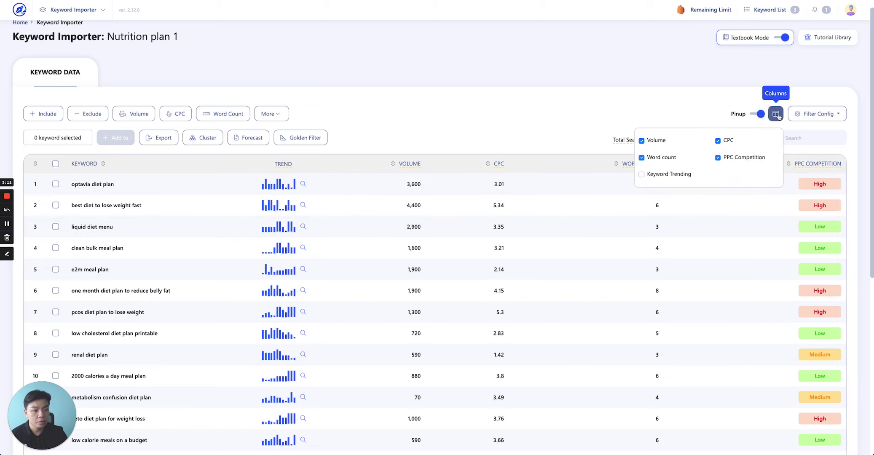
{"action": "left_click", "coordinate": [776, 113]}
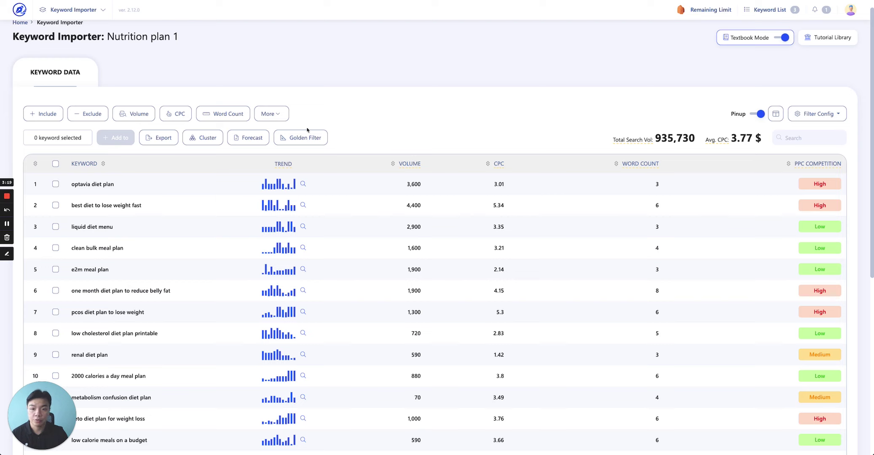
Step: Look at the Cluster options and back out of the Golden Filter credit charge
{"action": "left_click", "coordinate": [201, 139]}
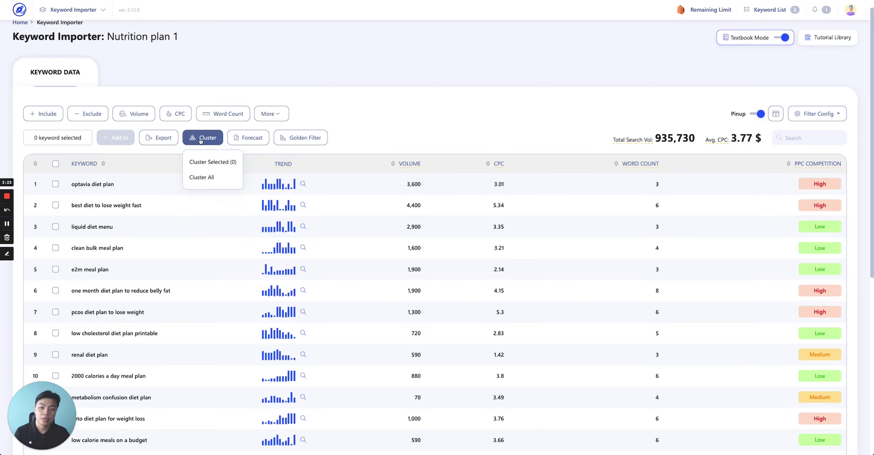
{"action": "left_click", "coordinate": [296, 140]}
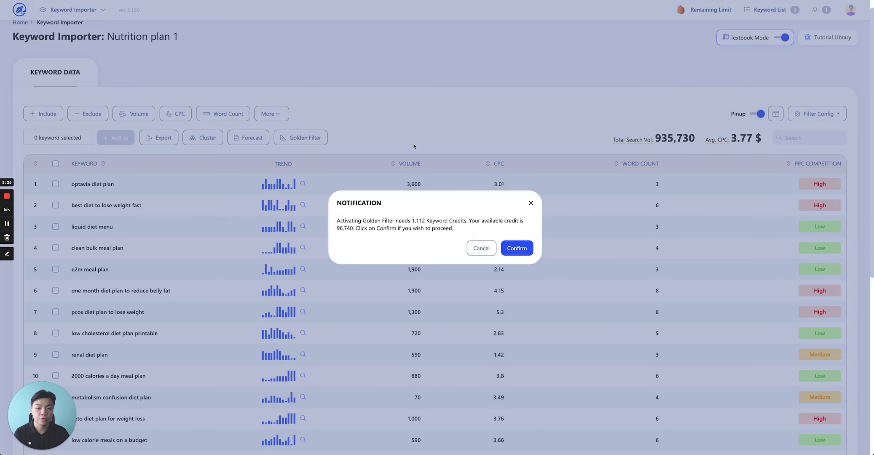
{"action": "left_click", "coordinate": [481, 248]}
{"action": "left_click", "coordinate": [204, 139]}
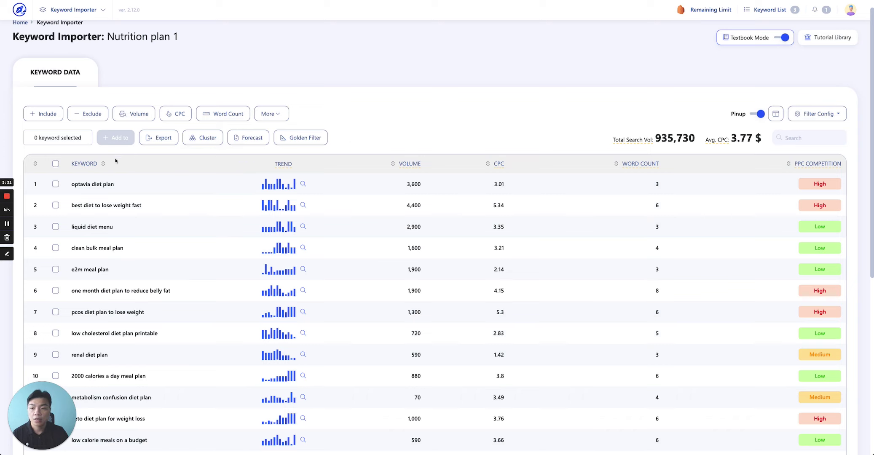
Step: Leave all keywords unselected and start a Volume range filter with minimum 1
{"action": "mouse_move", "coordinate": [89, 117]}
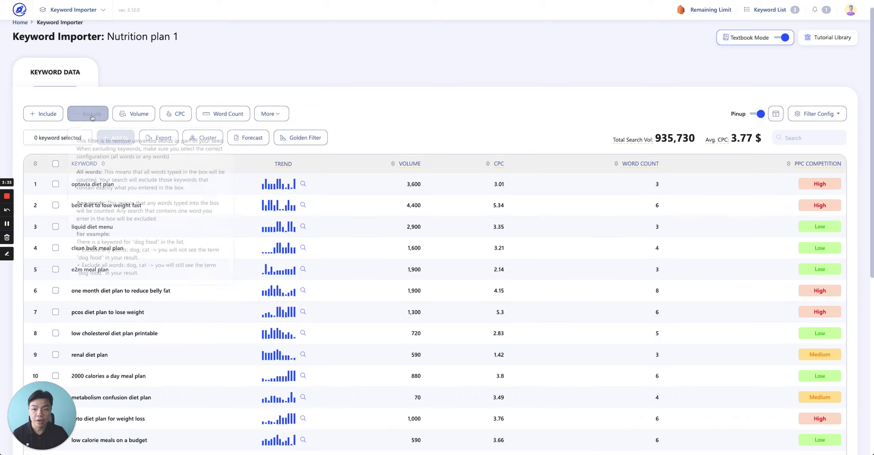
{"action": "left_click", "coordinate": [55, 164]}
{"action": "left_click", "coordinate": [55, 164]}
{"action": "left_click", "coordinate": [133, 114]}
{"action": "left_click", "coordinate": [143, 141]}
{"action": "type", "text": "1--"}
{"action": "key", "text": "Tab"}
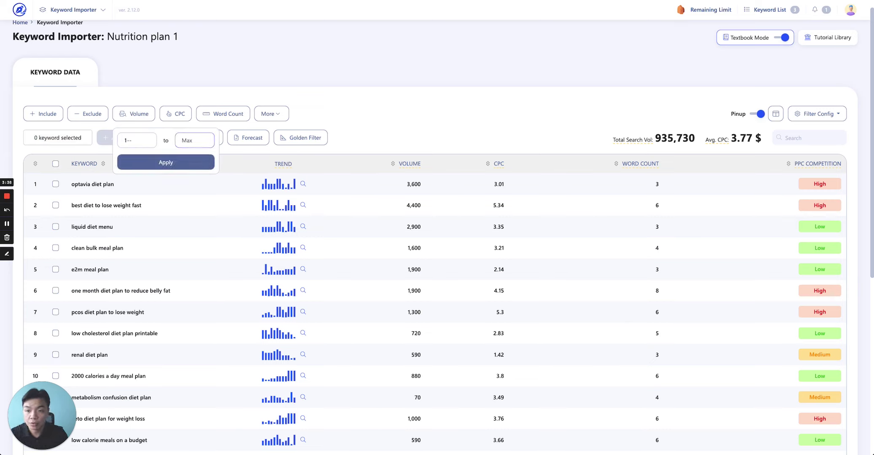
{"action": "left_click", "coordinate": [128, 142]}
Step: Apply a Volume filter of 100 to 300
{"action": "scroll", "coordinate": [139, 144], "scroll_direction": "up", "scroll_amount": 1}
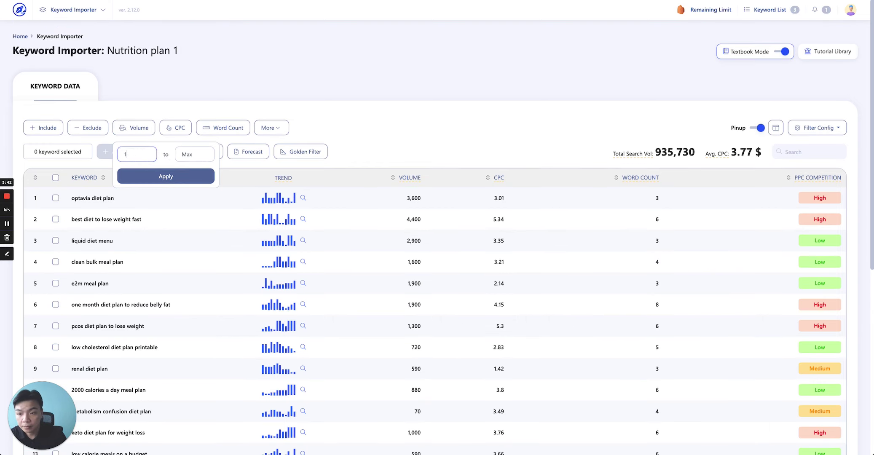
{"action": "type", "text": "00"}
{"action": "key", "text": "Tab"}
{"action": "type", "text": "300"}
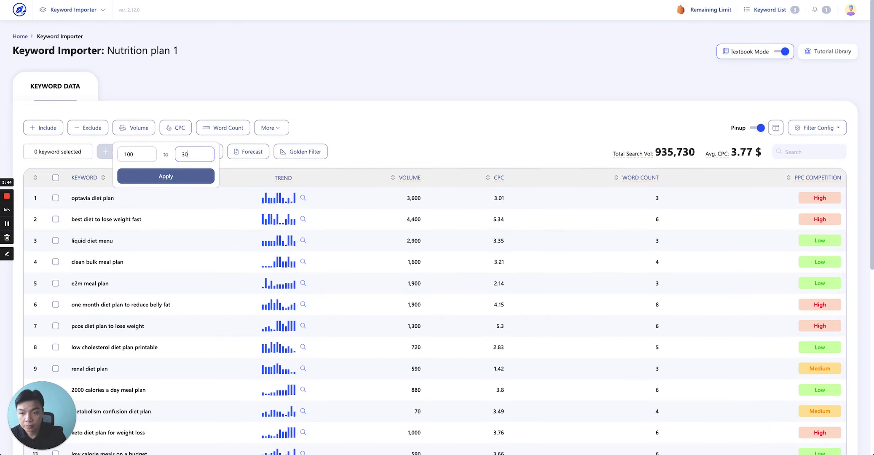
{"action": "left_click", "coordinate": [149, 175]}
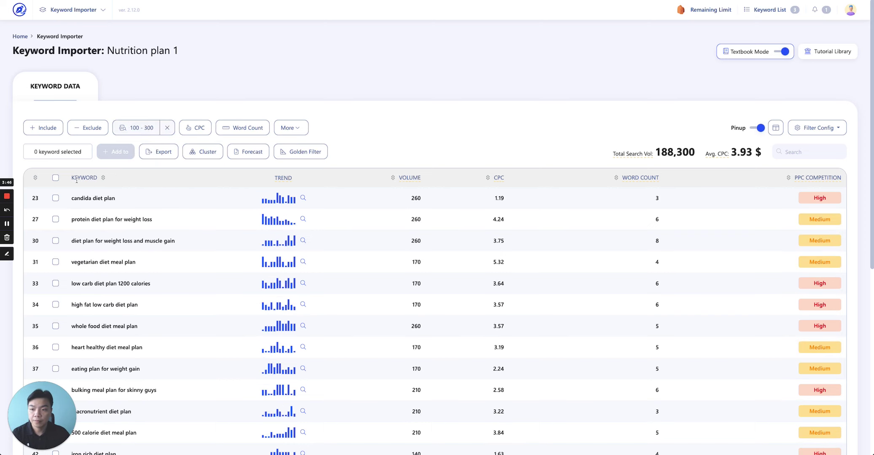
Step: Select all 501 filtered keywords and choose Cluster Selected
{"action": "left_click", "coordinate": [55, 177]}
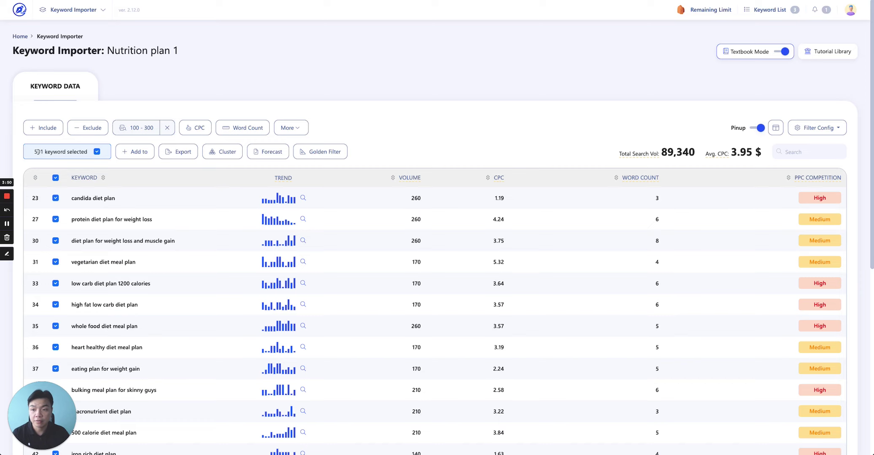
{"action": "left_click", "coordinate": [223, 151]}
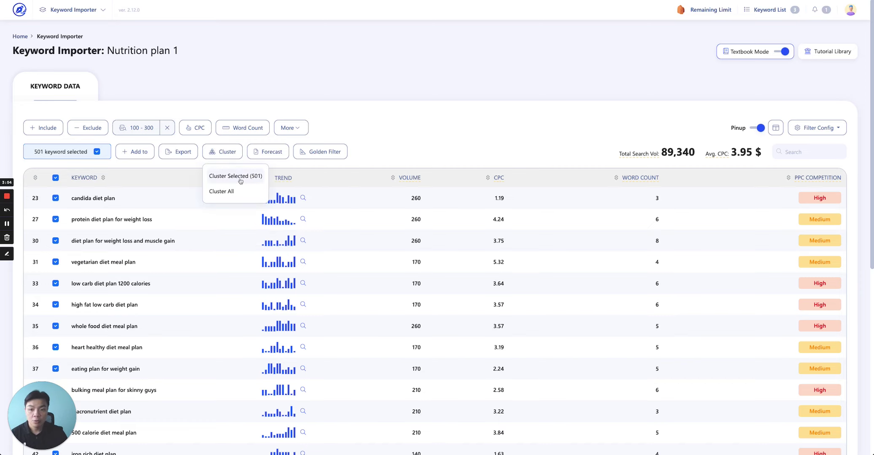
{"action": "left_click", "coordinate": [235, 176]}
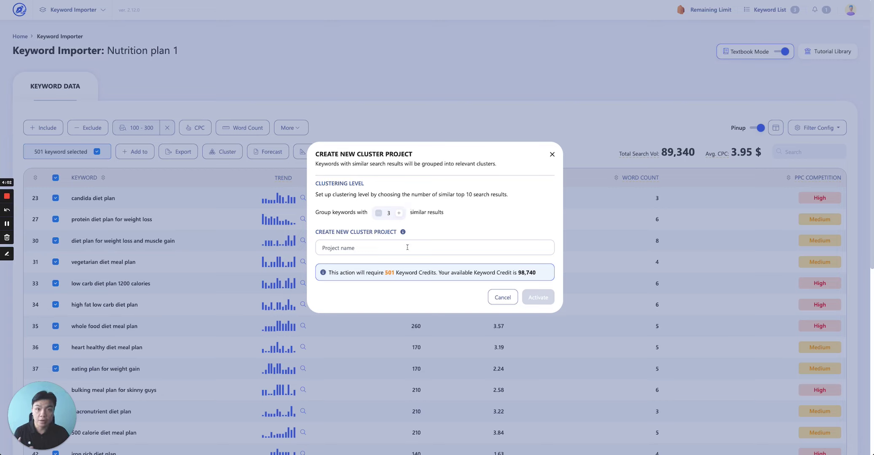
Step: Try the Group keywords stepper, raising it from 3 up to its maximum of 7
{"action": "left_click", "coordinate": [398, 213]}
{"action": "left_click", "coordinate": [399, 213]}
{"action": "left_click", "coordinate": [380, 214]}
{"action": "left_click", "coordinate": [381, 214]}
{"action": "left_click", "coordinate": [398, 212]}
{"action": "left_click", "coordinate": [399, 213]}
{"action": "left_click", "coordinate": [398, 213]}
{"action": "left_click", "coordinate": [399, 213]}
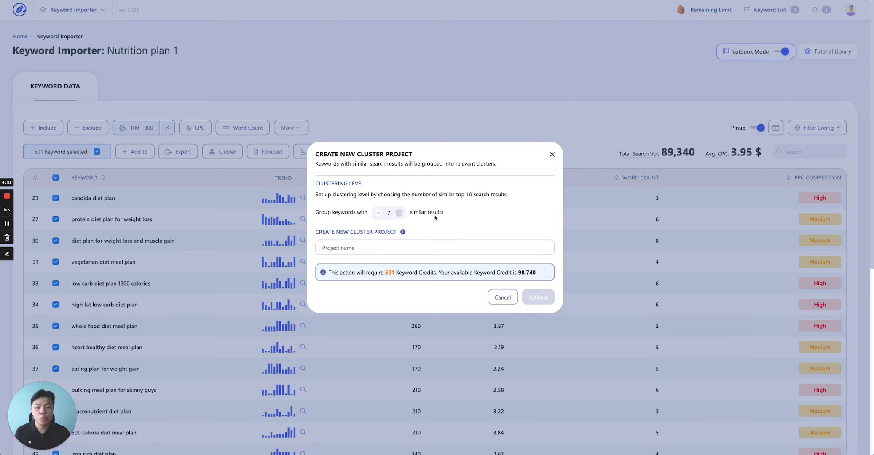
Step: Return the grouping level to 3 and cancel the cluster project
{"action": "left_click", "coordinate": [377, 212]}
{"action": "left_click", "coordinate": [377, 213]}
{"action": "left_click", "coordinate": [377, 214]}
{"action": "left_click", "coordinate": [378, 213]}
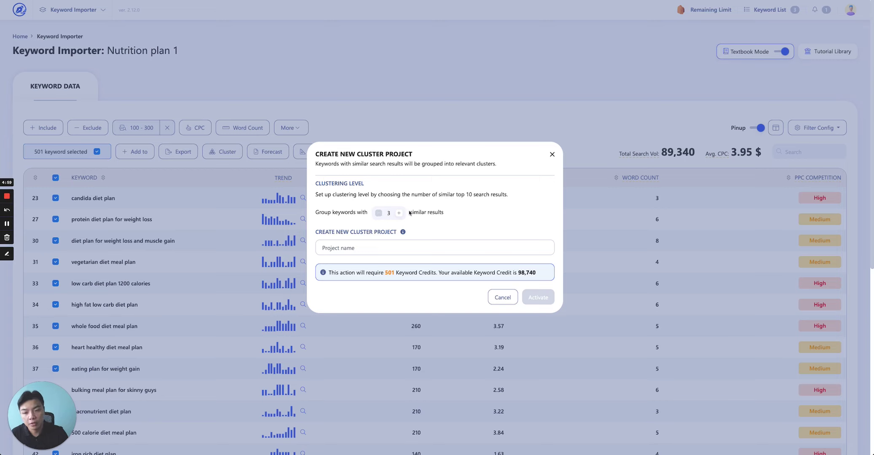
{"action": "left_click", "coordinate": [368, 250]}
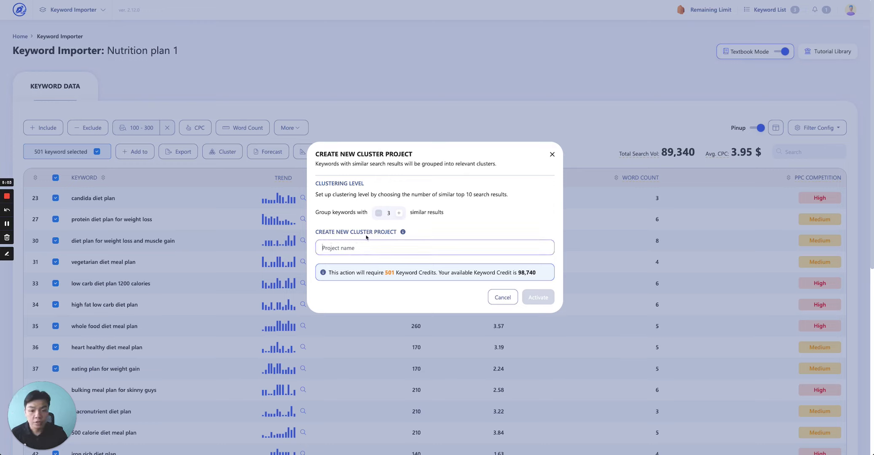
{"action": "left_click", "coordinate": [503, 297]}
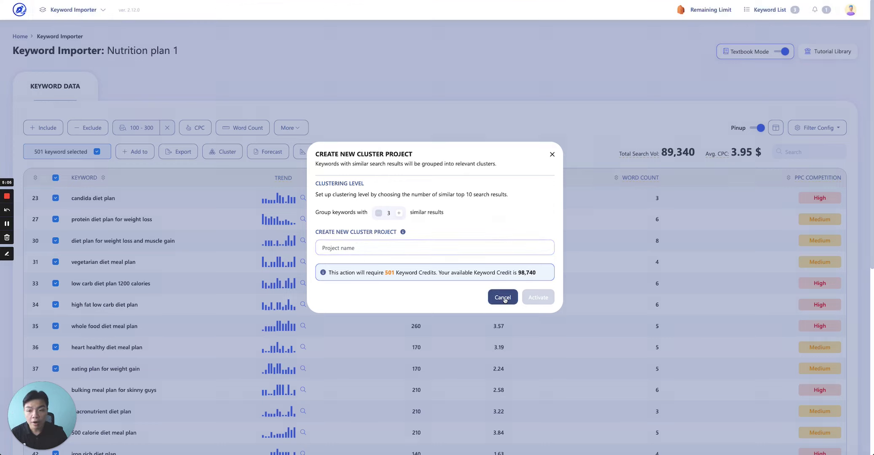
Step: Deselect the filtered keywords and clear the 100–300 Volume filter
{"action": "left_click", "coordinate": [97, 151]}
{"action": "left_click", "coordinate": [55, 178]}
{"action": "left_click", "coordinate": [56, 177]}
{"action": "left_click", "coordinate": [167, 127]}
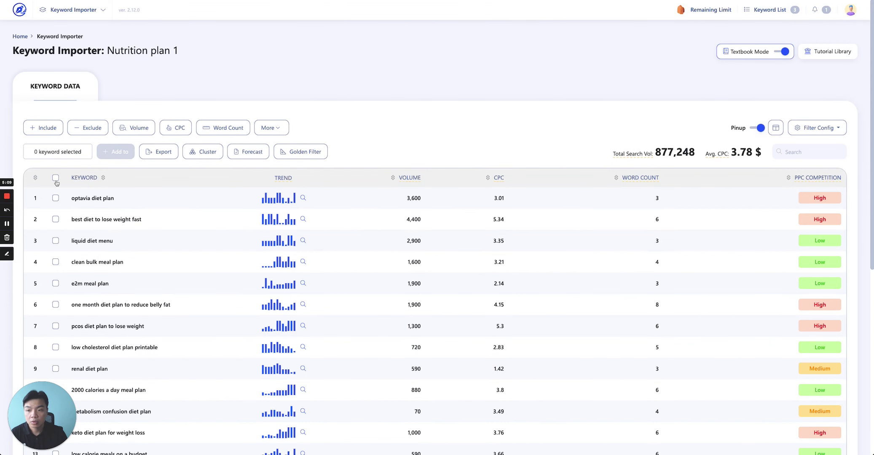
Step: Cluster all 1,112 keywords at grouping level 3 and activate it
{"action": "mouse_move", "coordinate": [227, 152]}
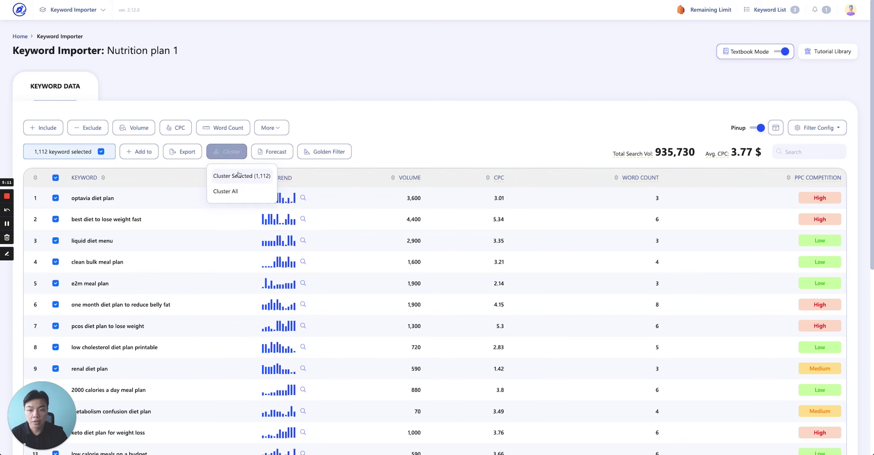
{"action": "left_click", "coordinate": [237, 190]}
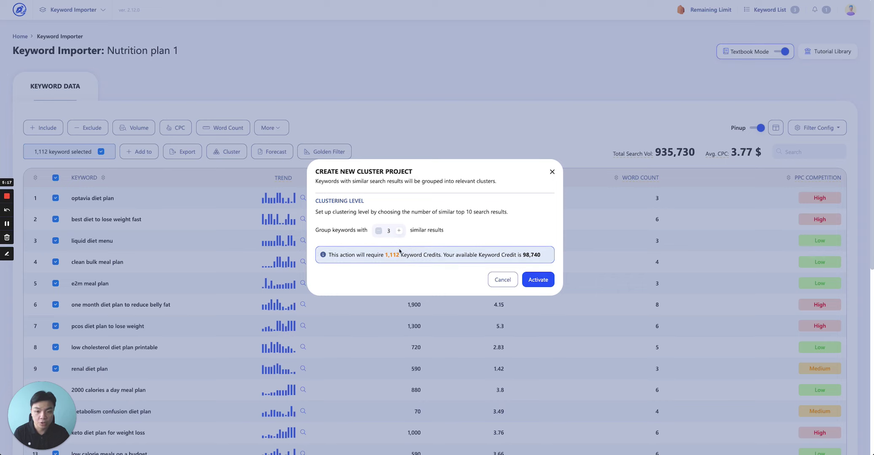
{"action": "left_click", "coordinate": [535, 279]}
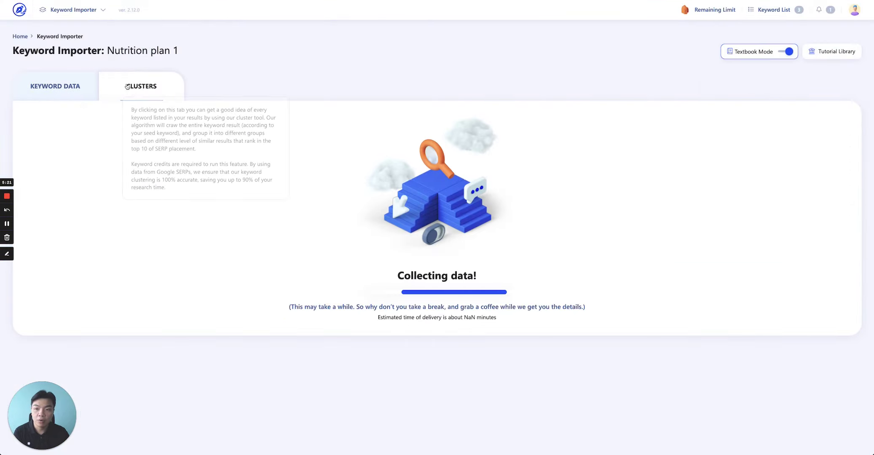
Step: Check the collecting Clusters tab, then return to the full Keyword Data table
{"action": "left_click", "coordinate": [59, 90]}
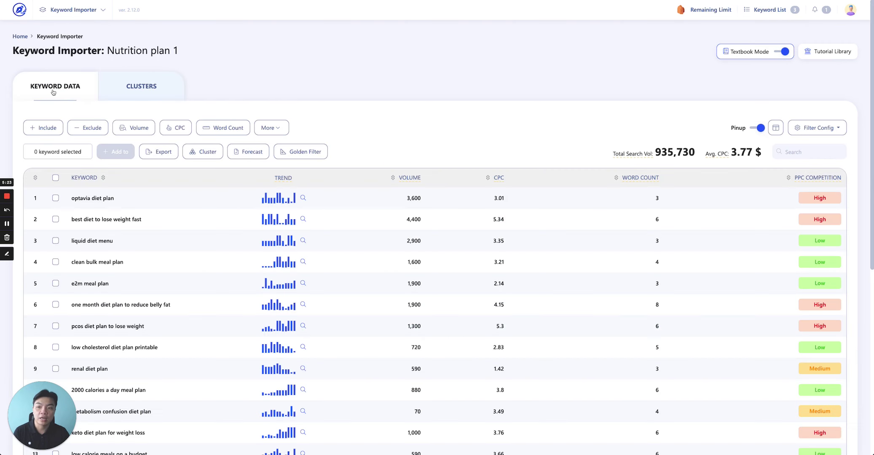
{"action": "left_click", "coordinate": [133, 82]}
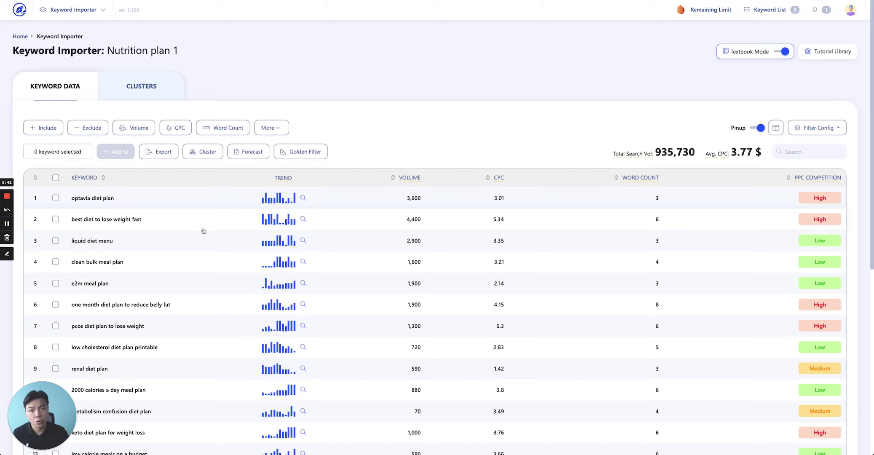
{"action": "mouse_move", "coordinate": [309, 156]}
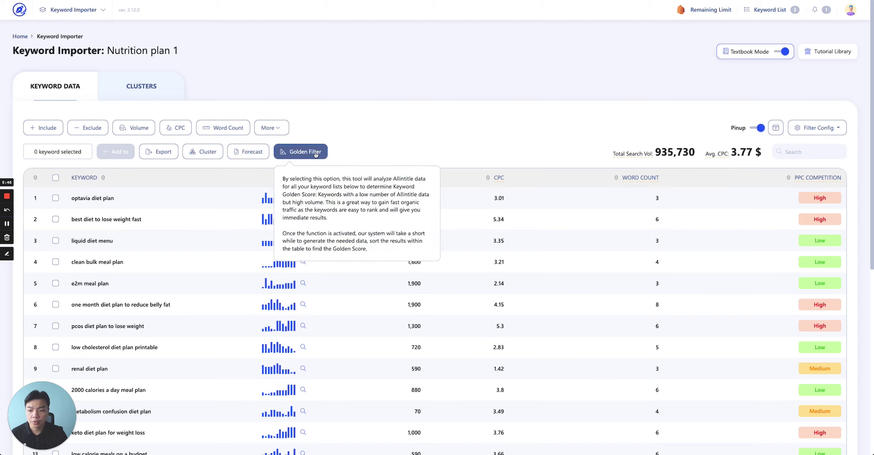
Step: Run the Golden Filter on all 1,112 keywords and confirm the credit charge
{"action": "left_click", "coordinate": [316, 154]}
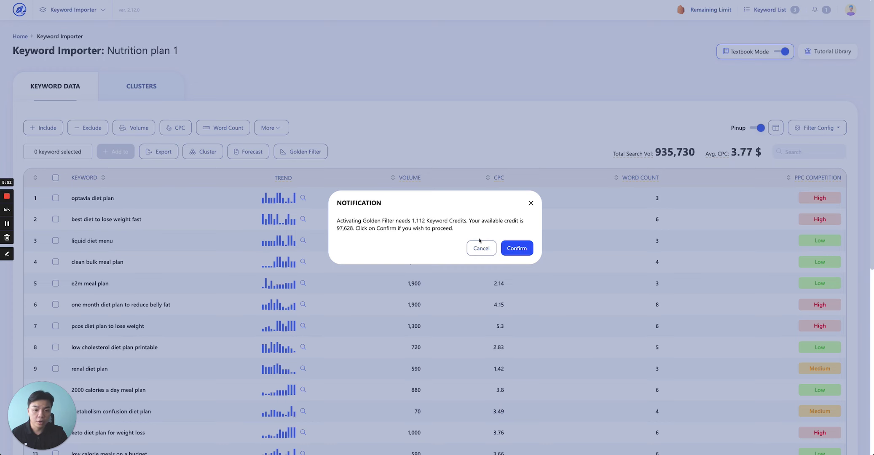
{"action": "left_click", "coordinate": [516, 248]}
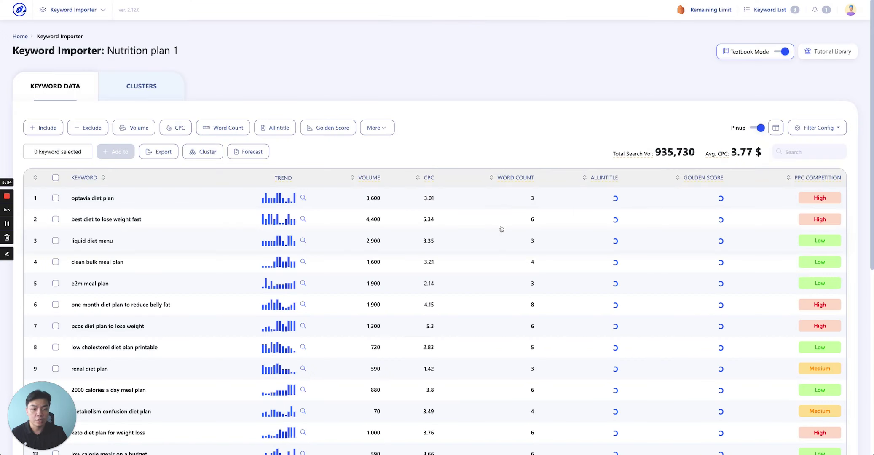
{"action": "mouse_move", "coordinate": [606, 179]}
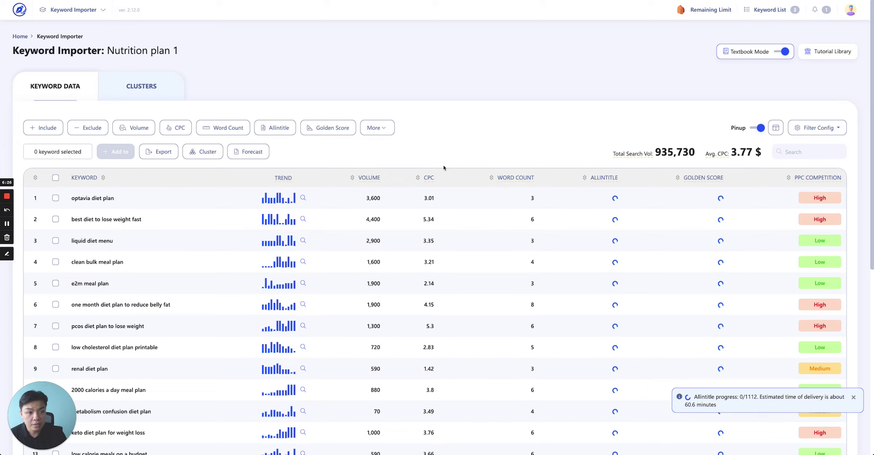
Step: Scroll the still-loading keyword table, then open the Cluster dropdown
{"action": "scroll", "coordinate": [438, 166], "scroll_direction": "down", "scroll_amount": 10}
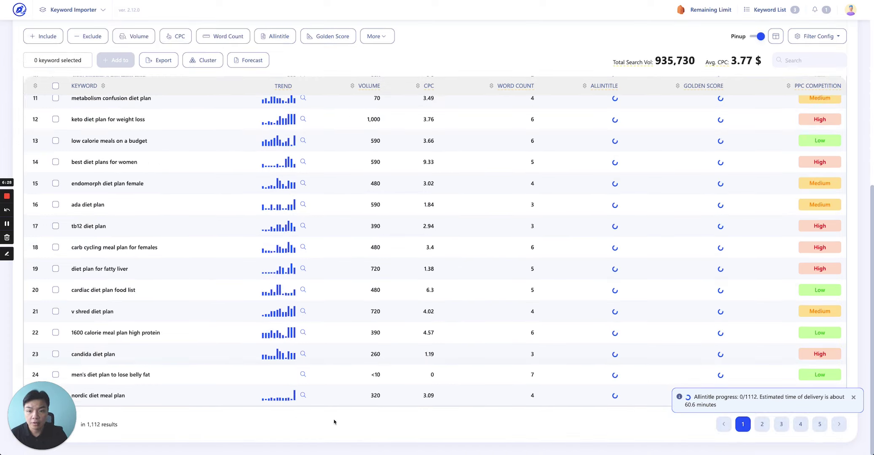
{"action": "scroll", "coordinate": [443, 201], "scroll_direction": "up", "scroll_amount": 10}
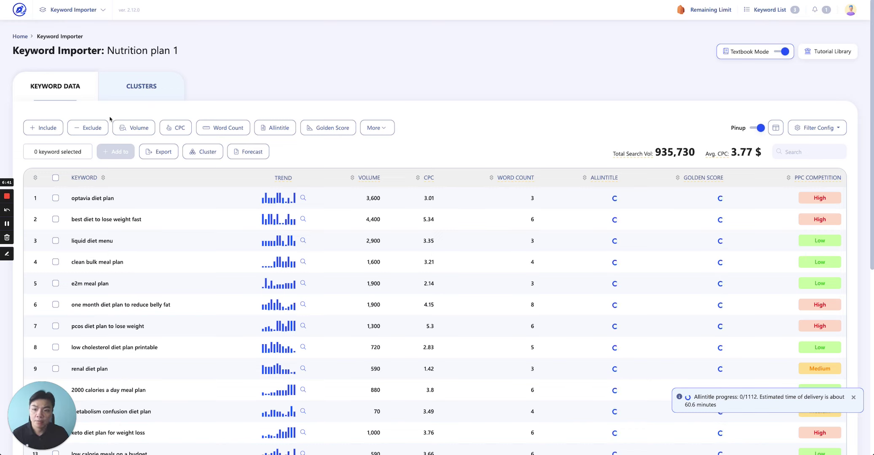
{"action": "left_click", "coordinate": [205, 152]}
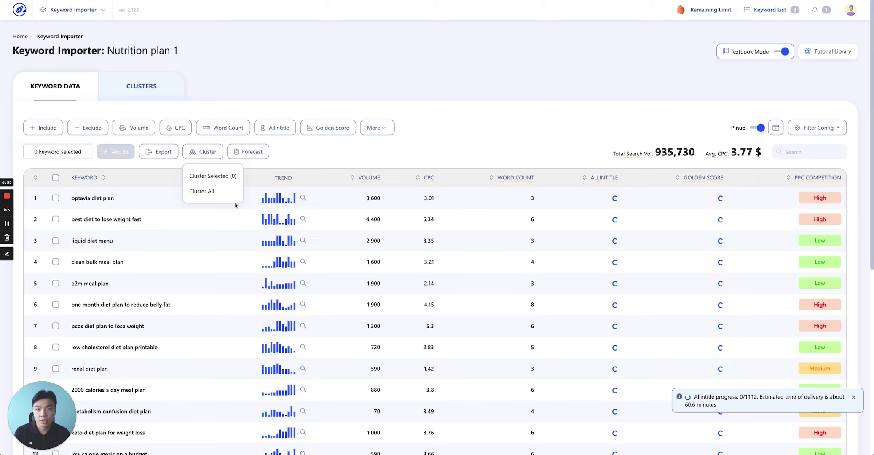
Step: Close the Cluster options without clustering and check the filter button tooltips
{"action": "left_click", "coordinate": [357, 162]}
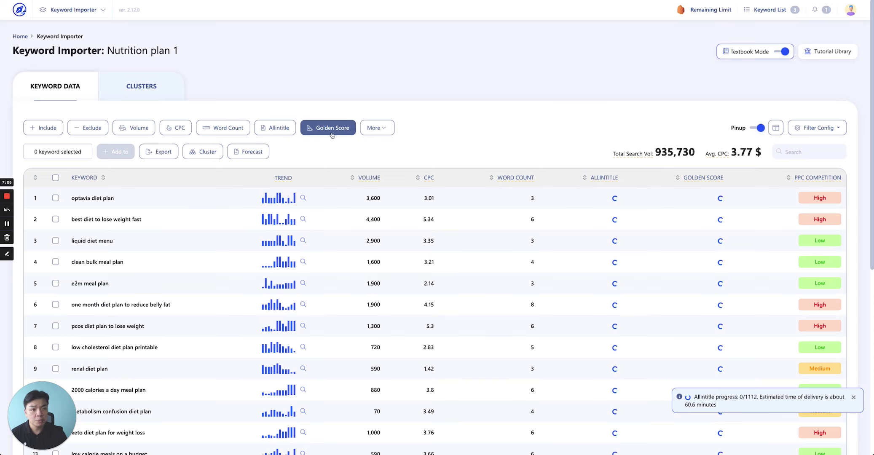
{"action": "mouse_move", "coordinate": [40, 130]}
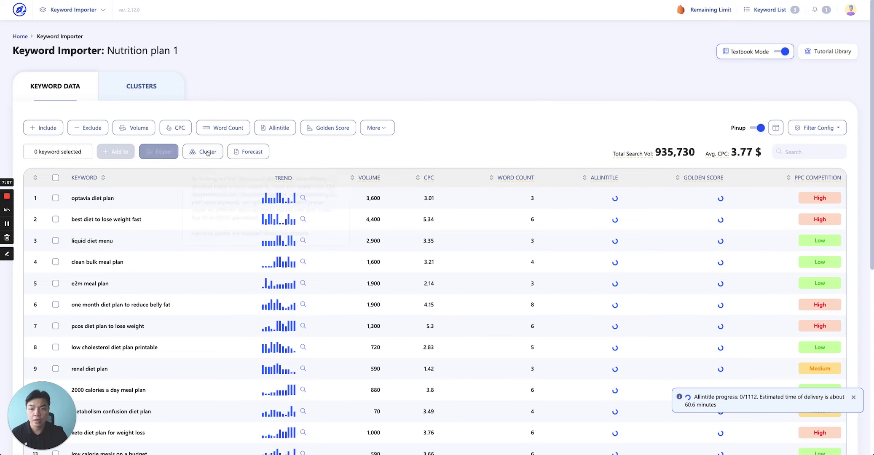